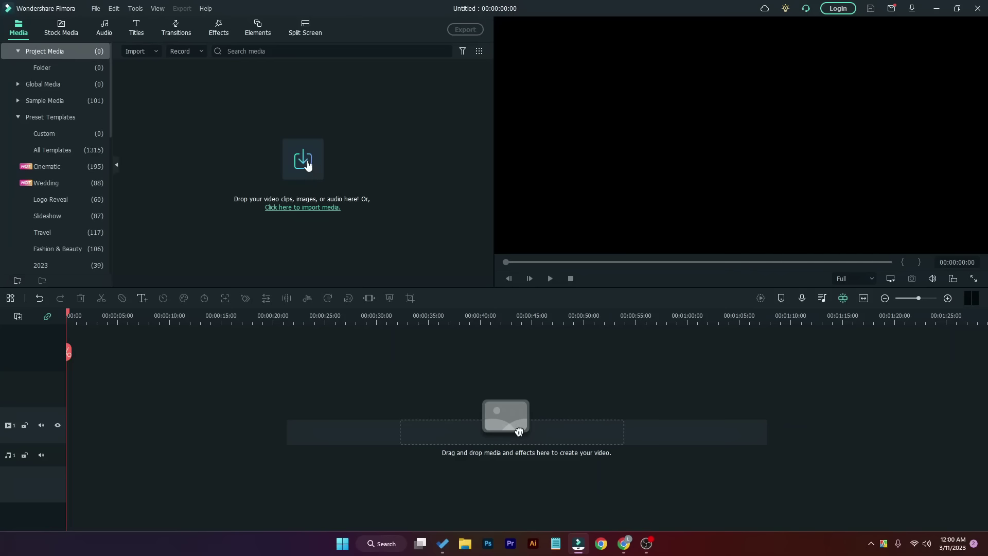
click(304, 162)
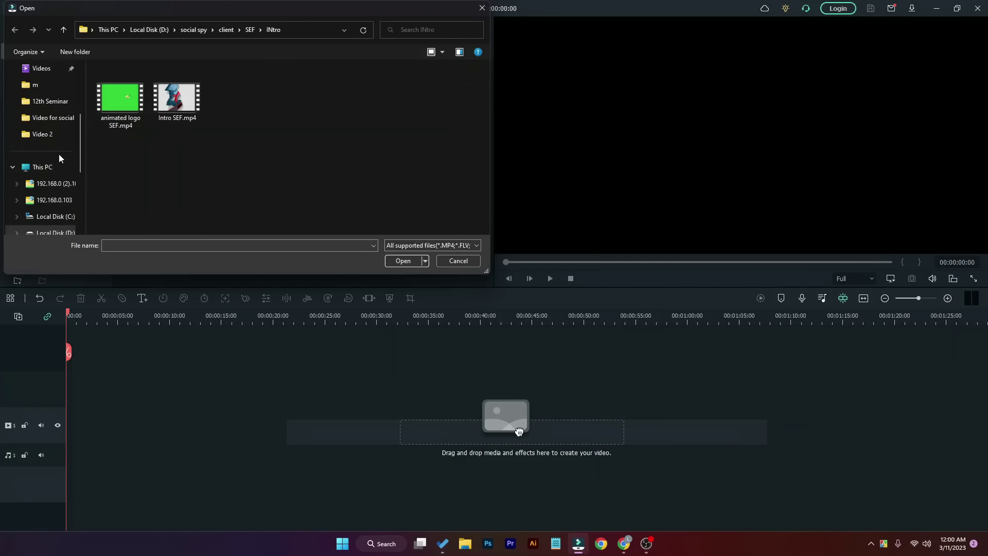
scroll(55, 170, down, 1)
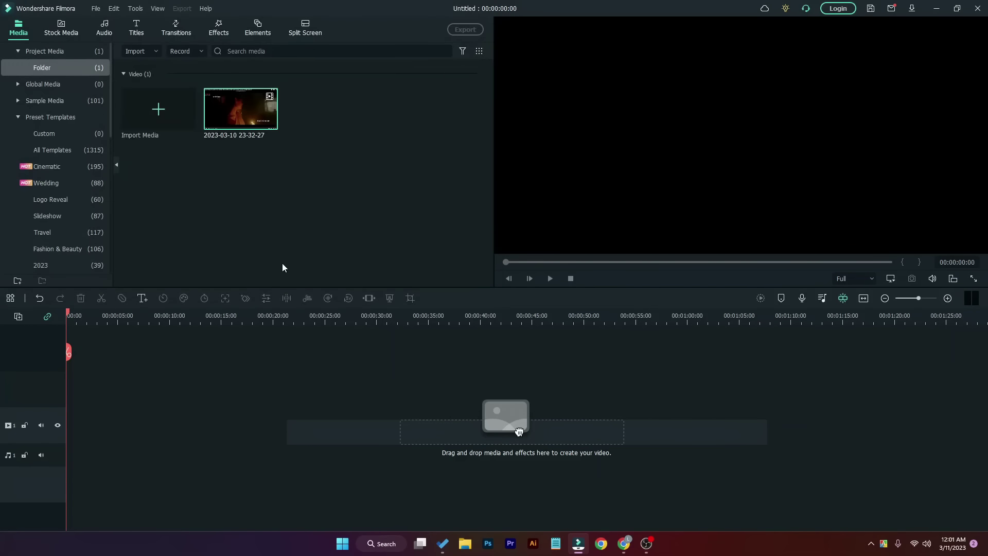
mouse_move(244, 102)
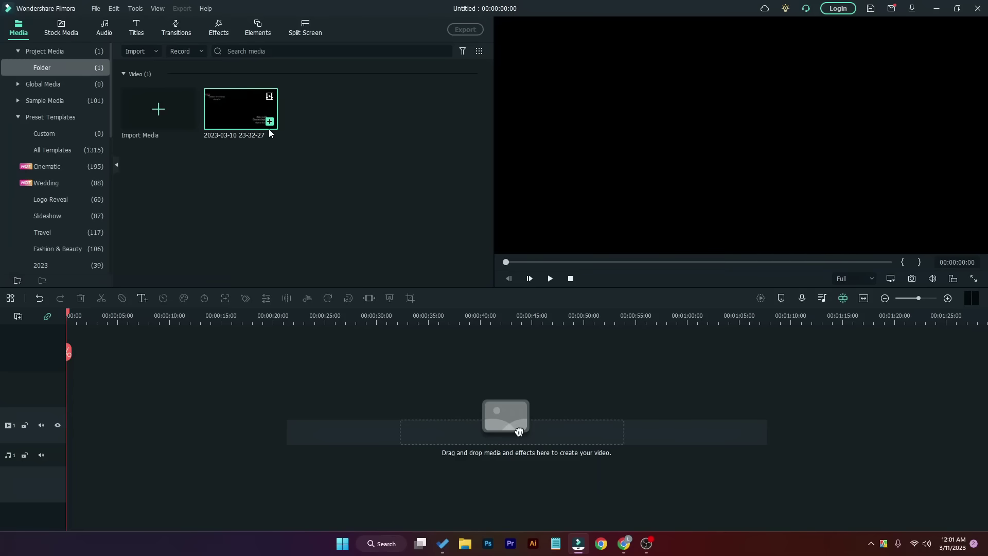
click(269, 122)
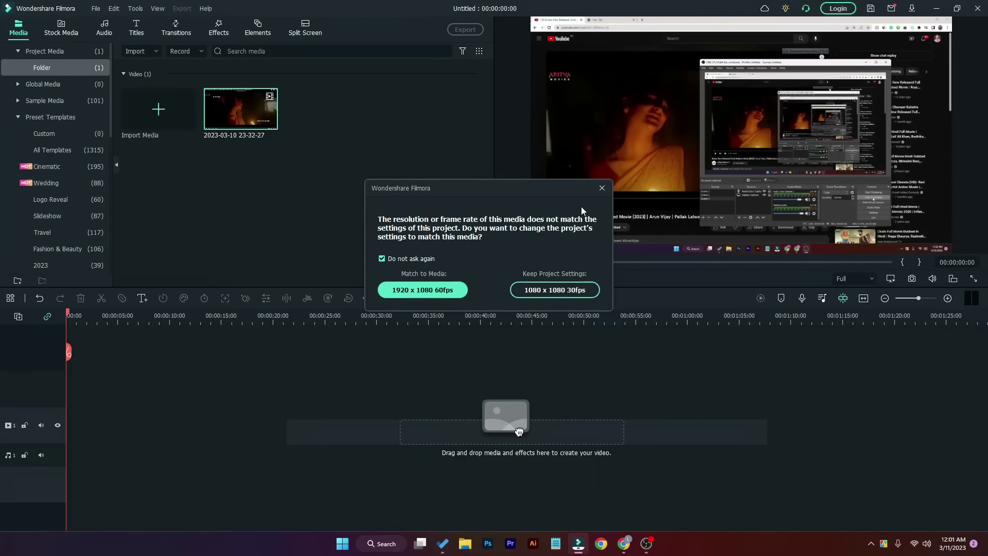
click(600, 189)
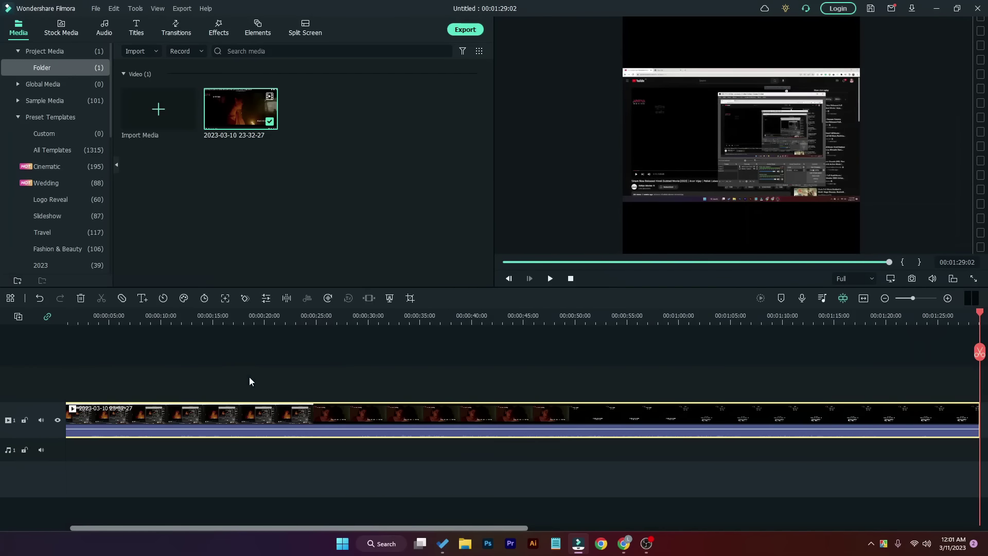
Step: Split the clip at 00:00:09:04 and ripple delete the part before the cut
click(140, 335)
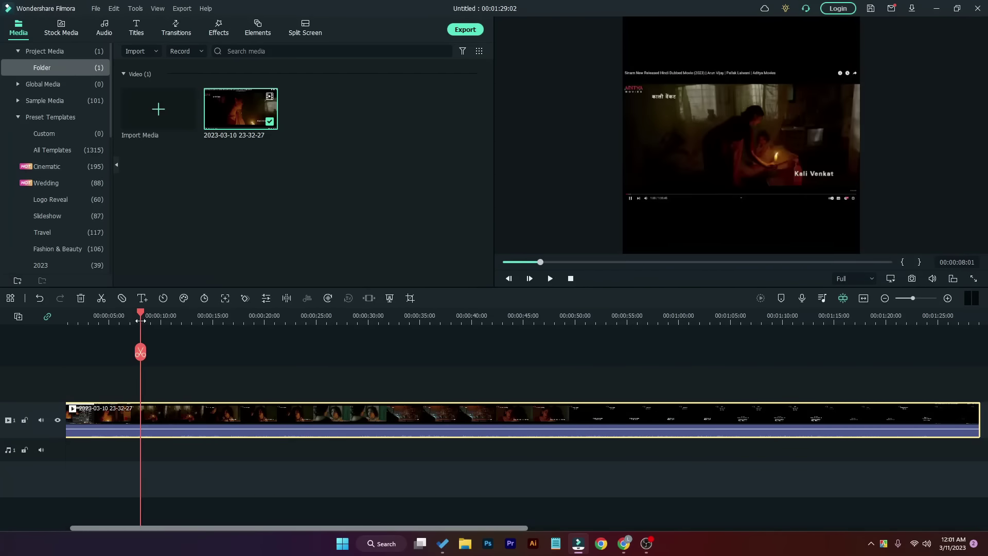
click(150, 315)
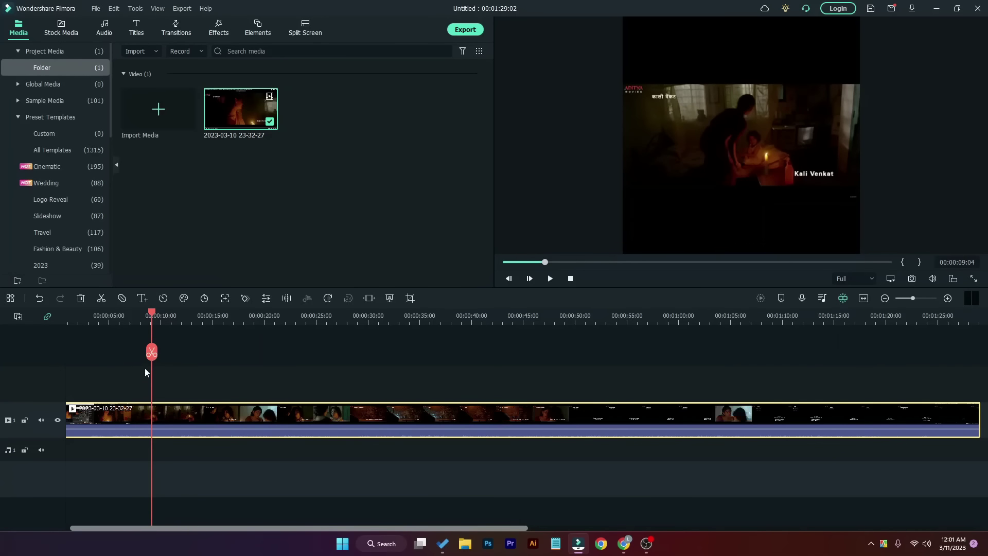
click(152, 352)
right_click(109, 425)
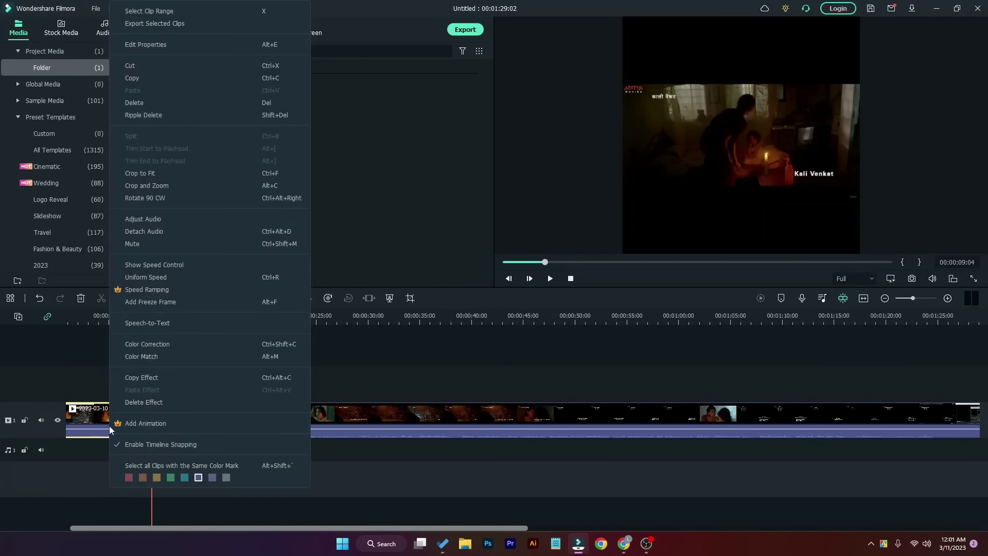
click(167, 109)
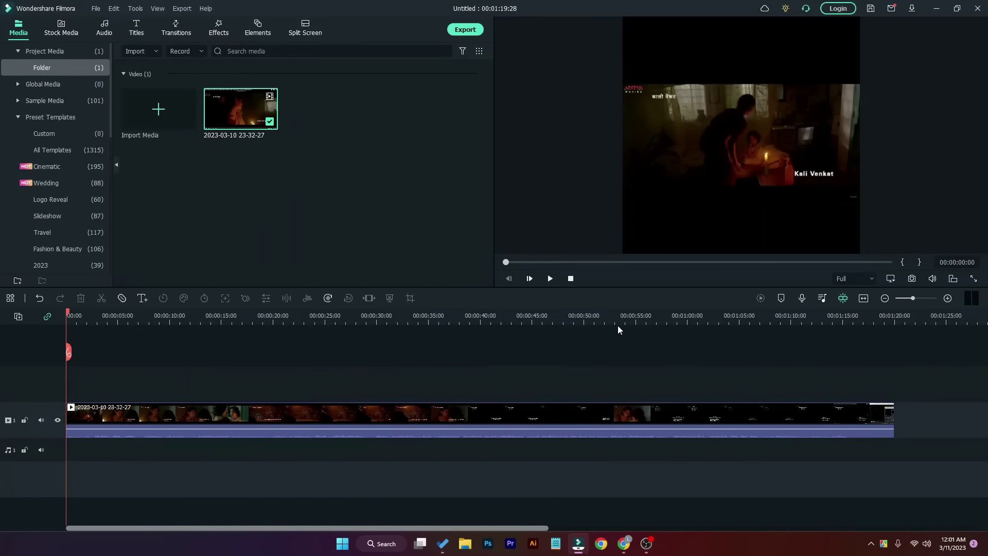
Step: Preview the trimmed clip, crop it to a centred 1:1 frame of 1080 x 1080, and play back the result
click(739, 139)
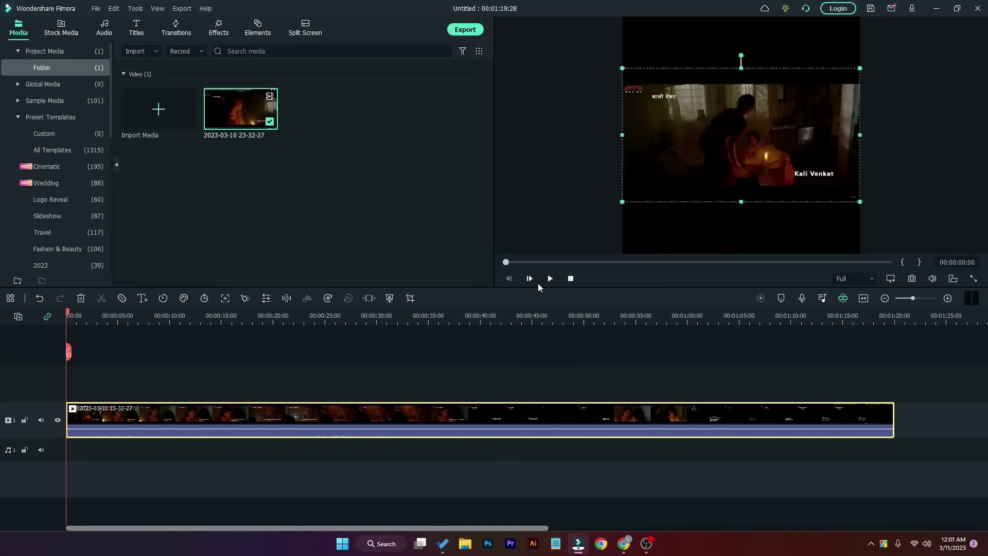
click(549, 279)
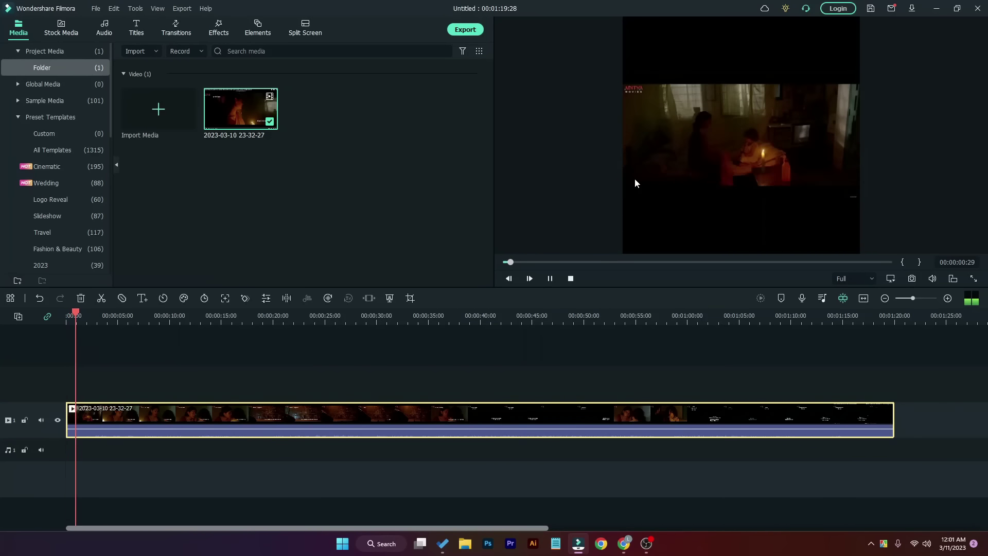
key(space)
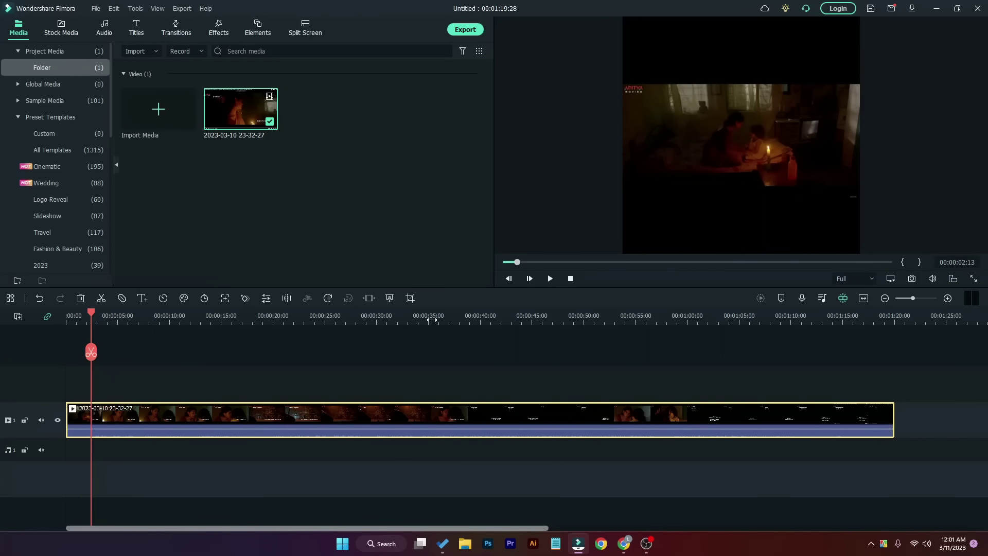
click(410, 299)
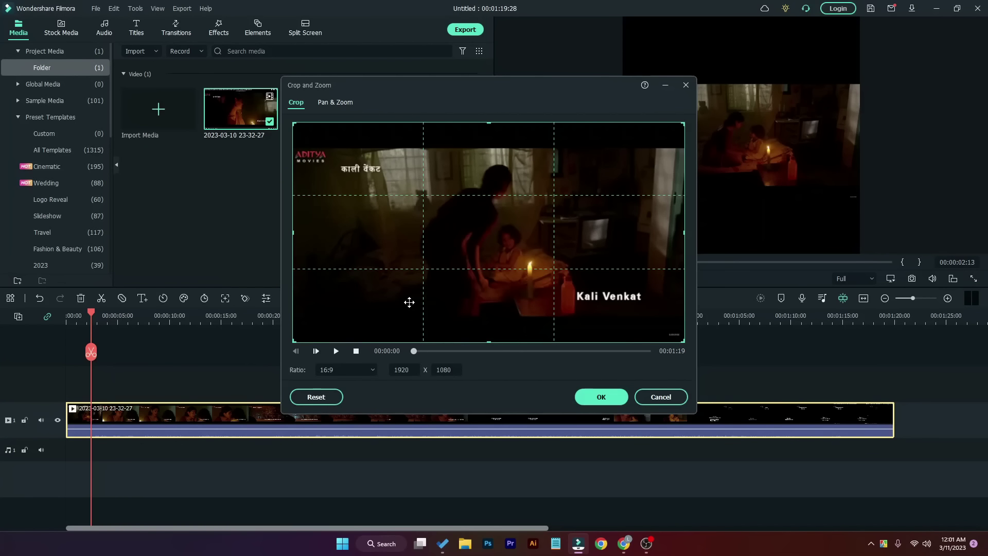
click(360, 370)
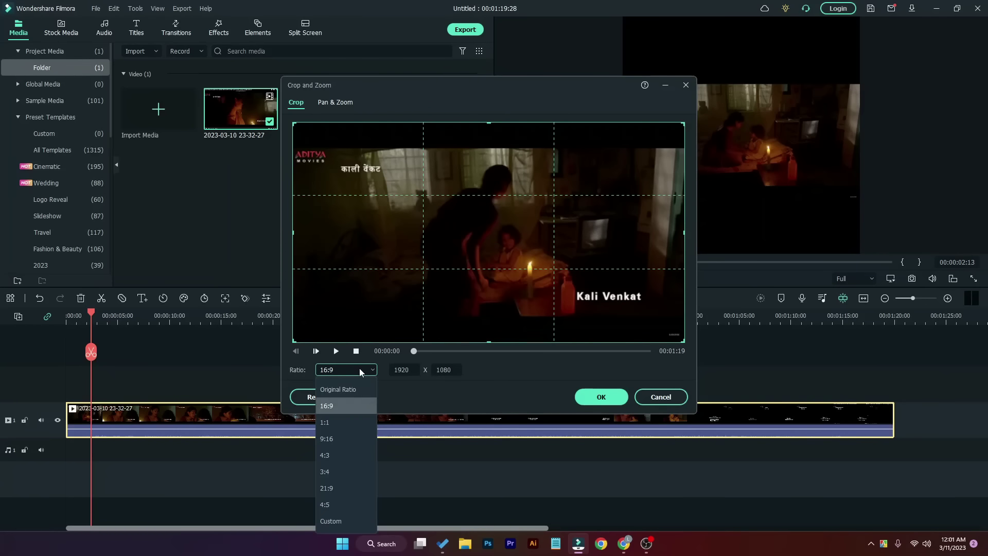
click(359, 369)
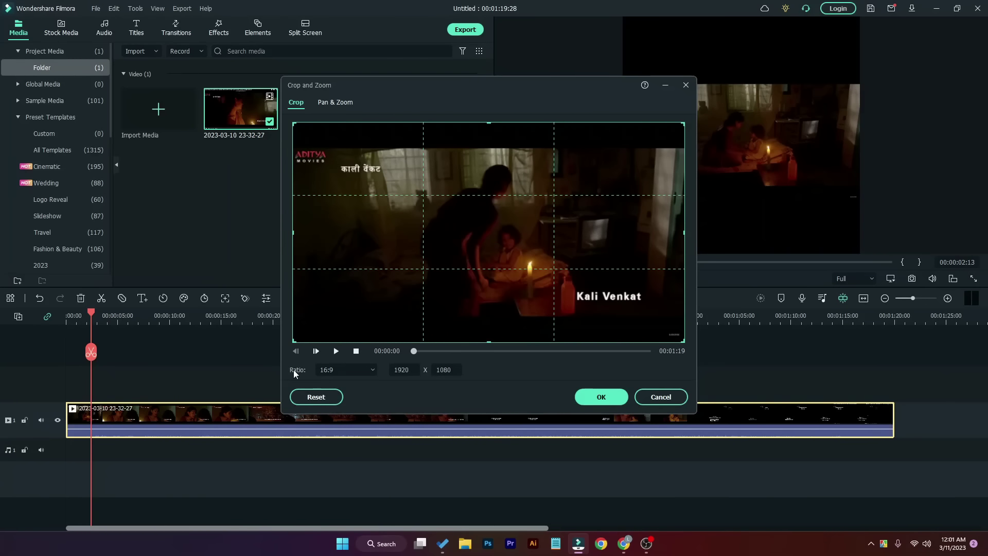
click(360, 370)
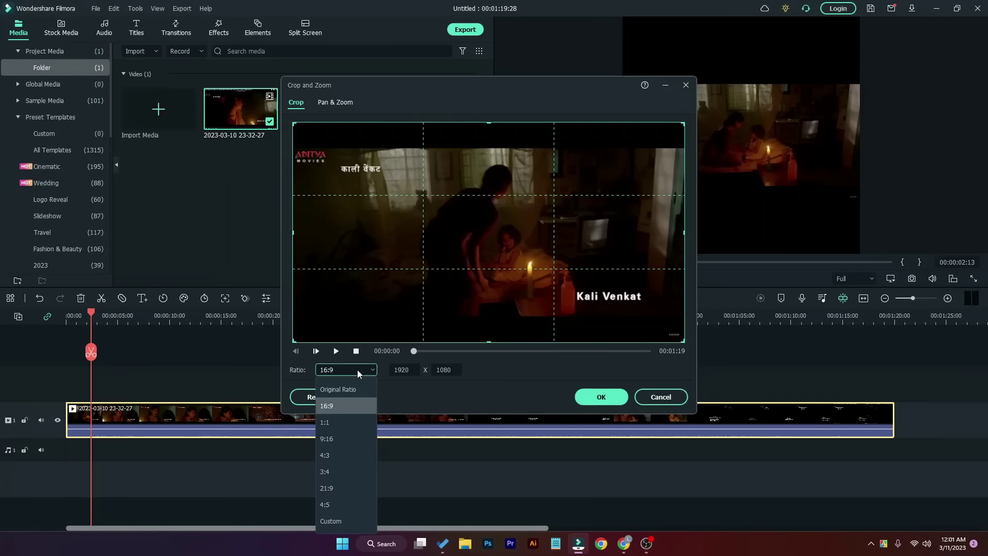
click(340, 421)
drag(472, 293, 474, 294)
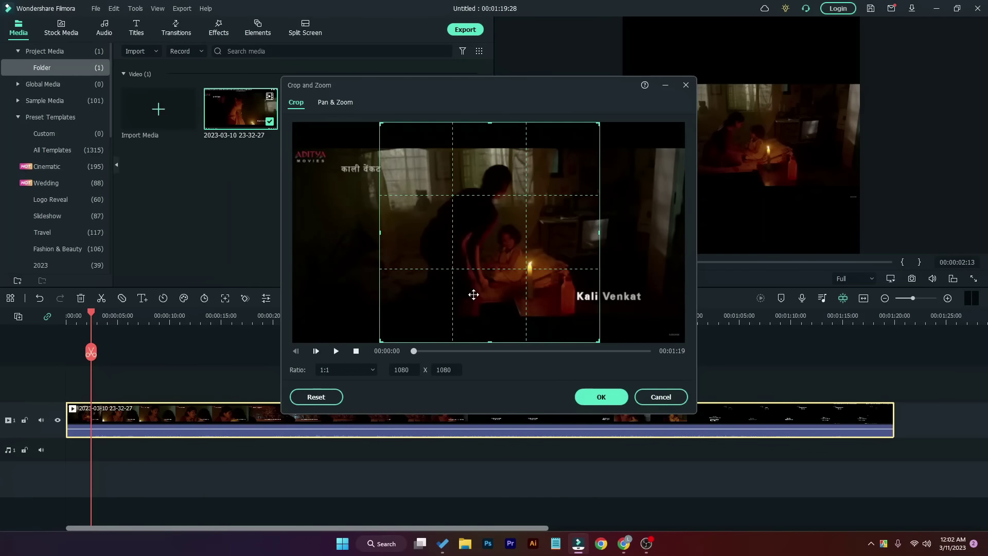
click(597, 398)
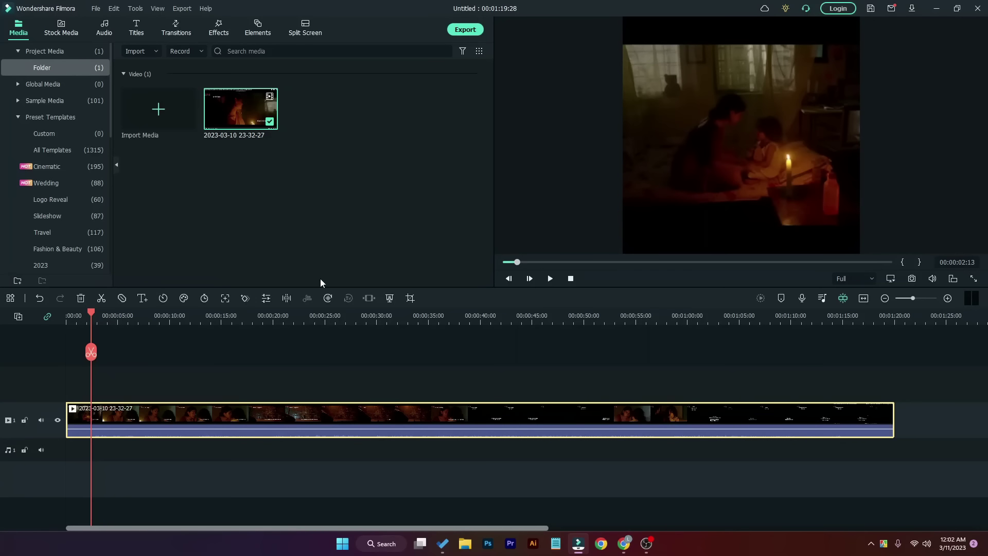
click(550, 278)
click(550, 279)
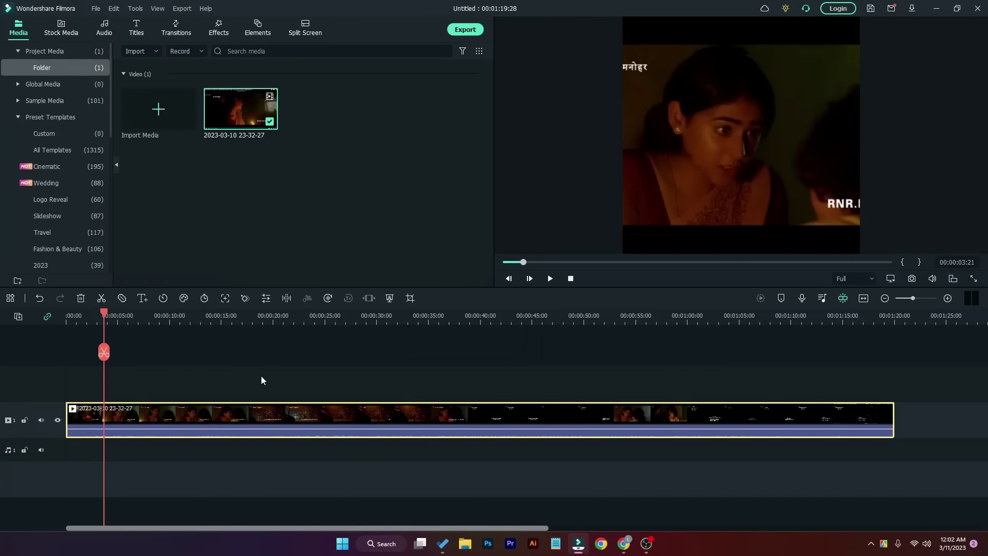
Step: Try the Techno equalizer preset on the clip's audio, and set the equalizer to Classic
mouse_move(231, 427)
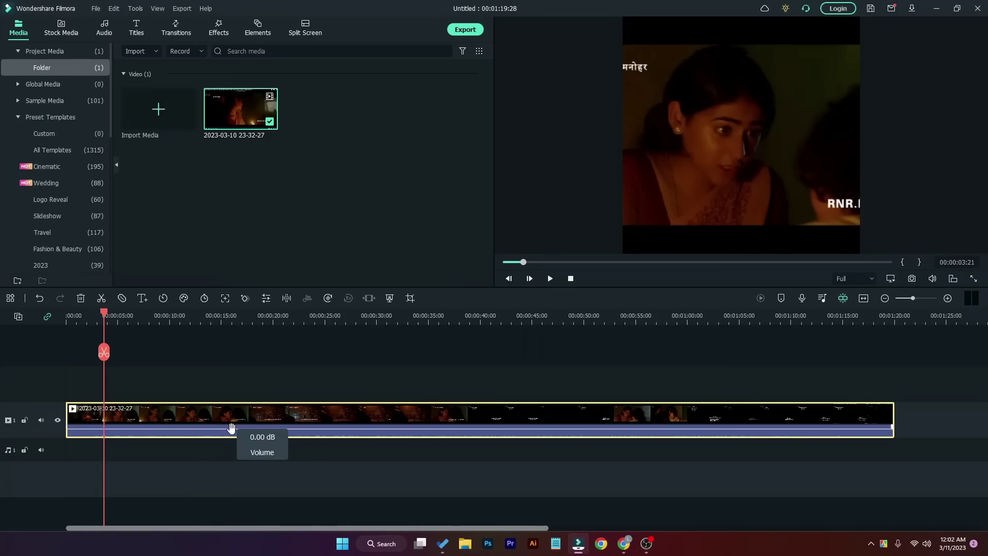
double_click(233, 424)
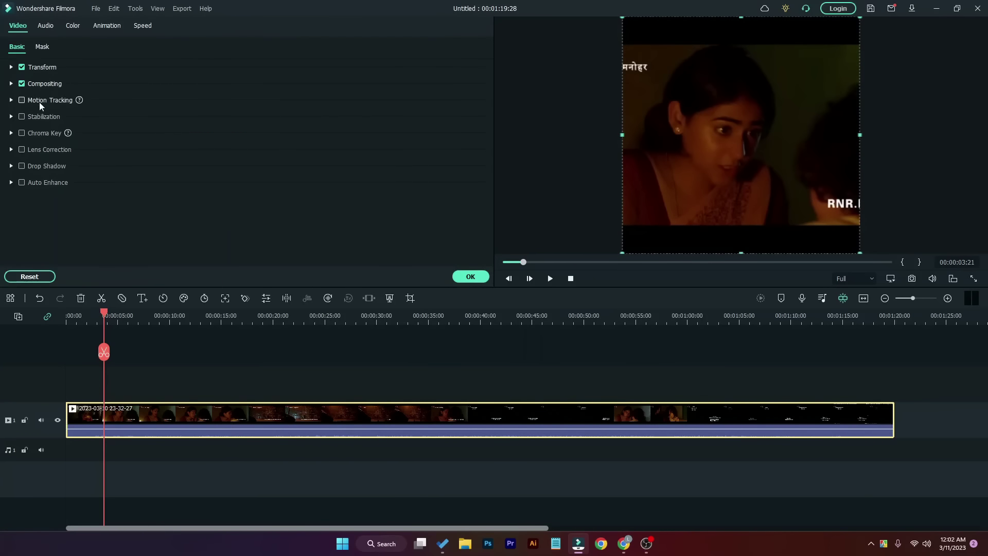
click(44, 26)
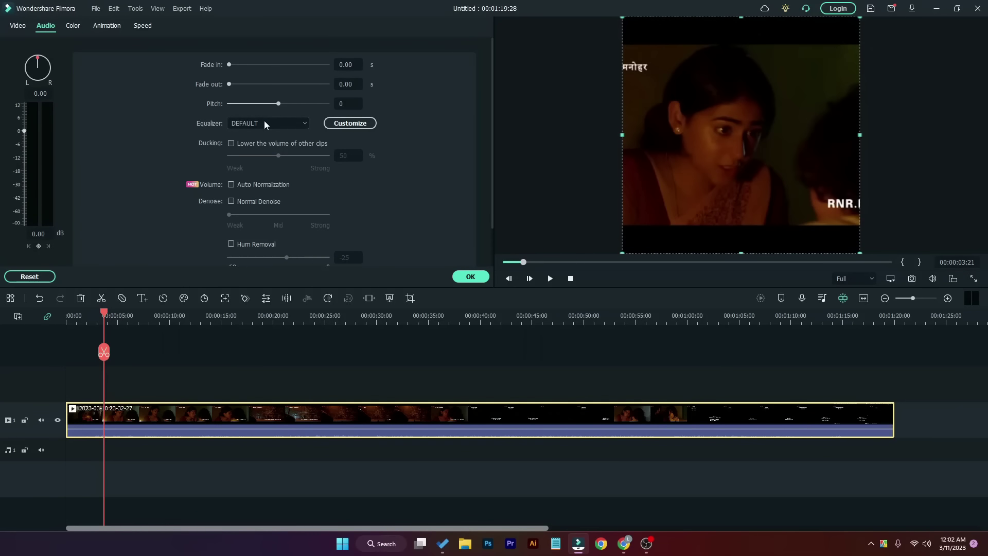
click(272, 123)
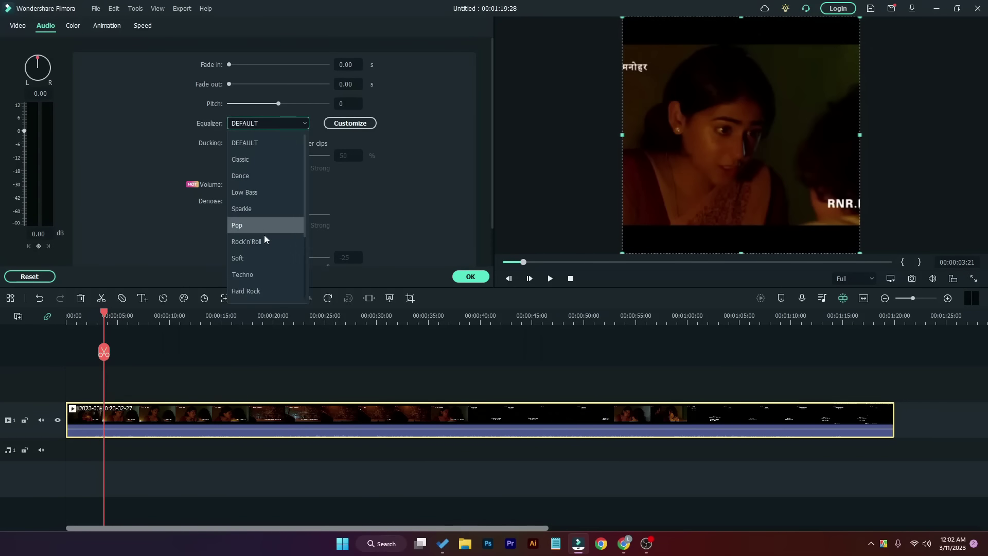
click(258, 273)
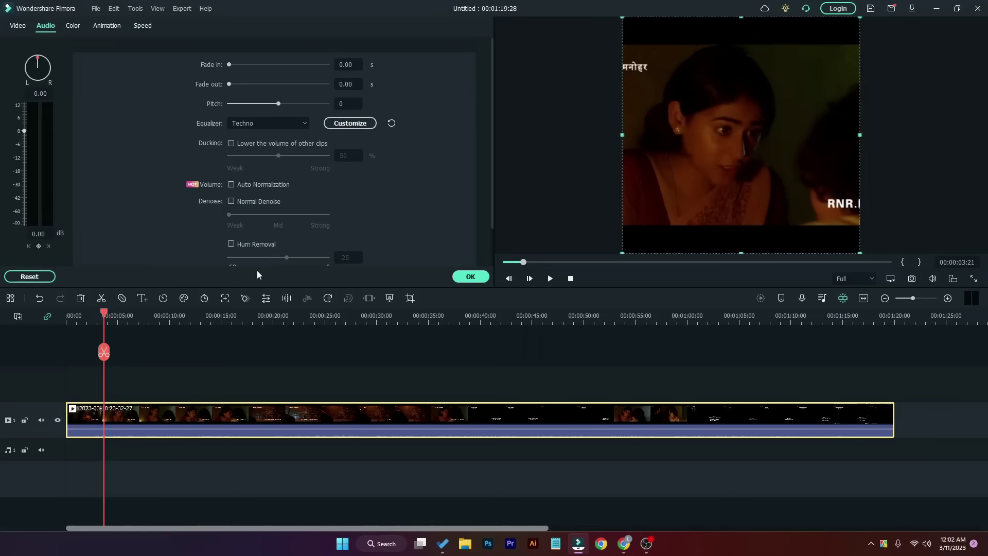
click(285, 121)
click(263, 160)
click(267, 123)
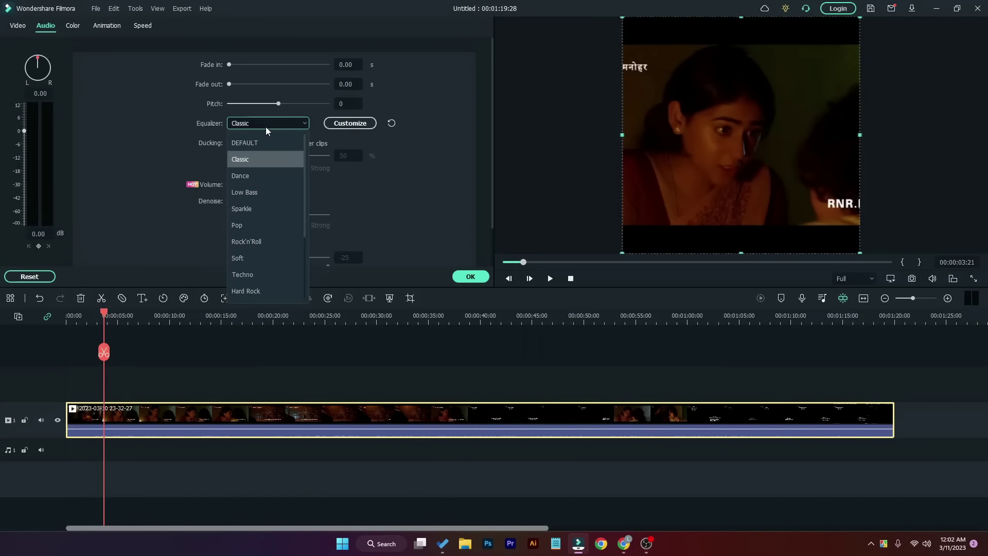
click(164, 103)
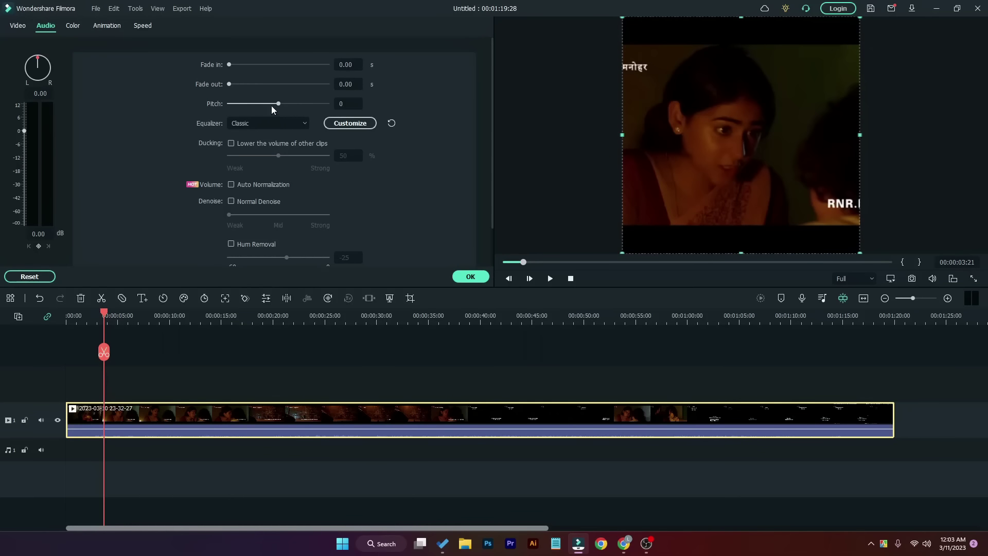
Step: Try slight pitch adjustments on the clip's audio and return the pitch to 0
drag(278, 104, 279, 104)
click(274, 104)
drag(274, 104, 278, 104)
click(251, 122)
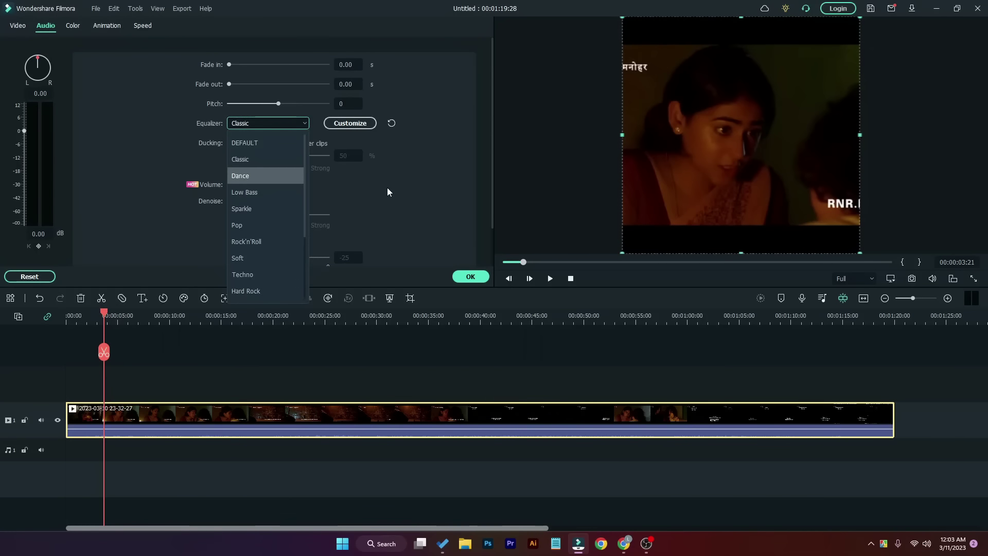
click(414, 191)
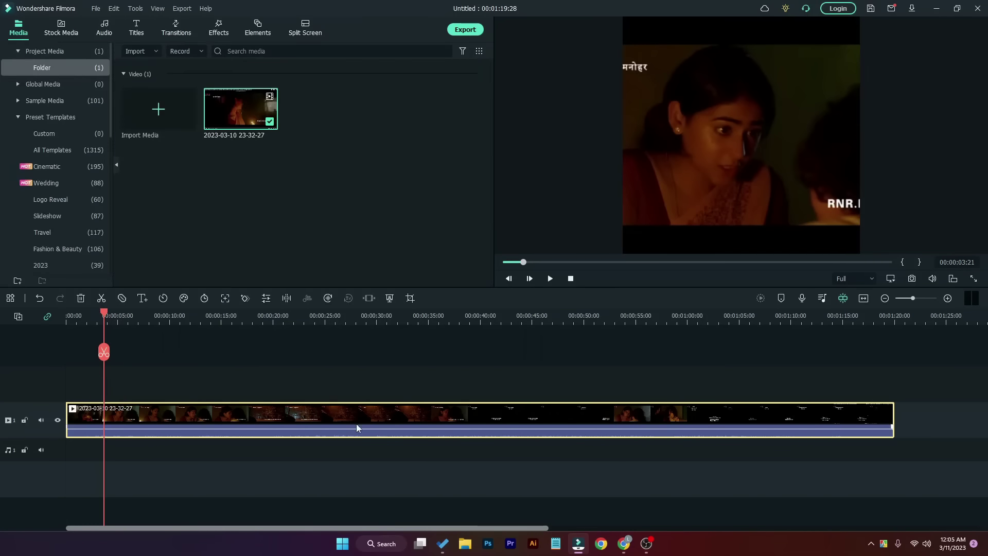
Step: Set the clip's uniform speed to 1.1
right_click(354, 413)
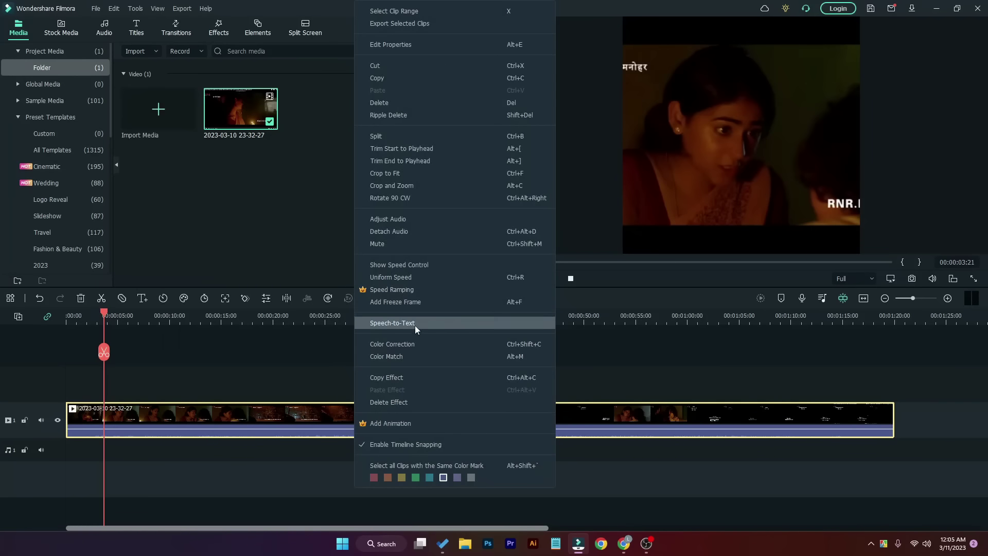
click(434, 280)
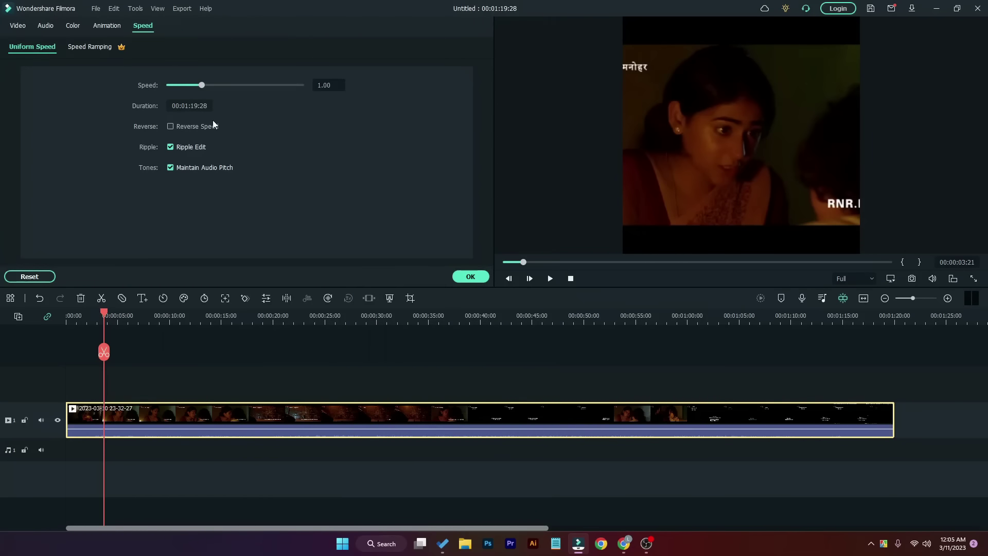
click(323, 86)
text(1.1)
click(470, 276)
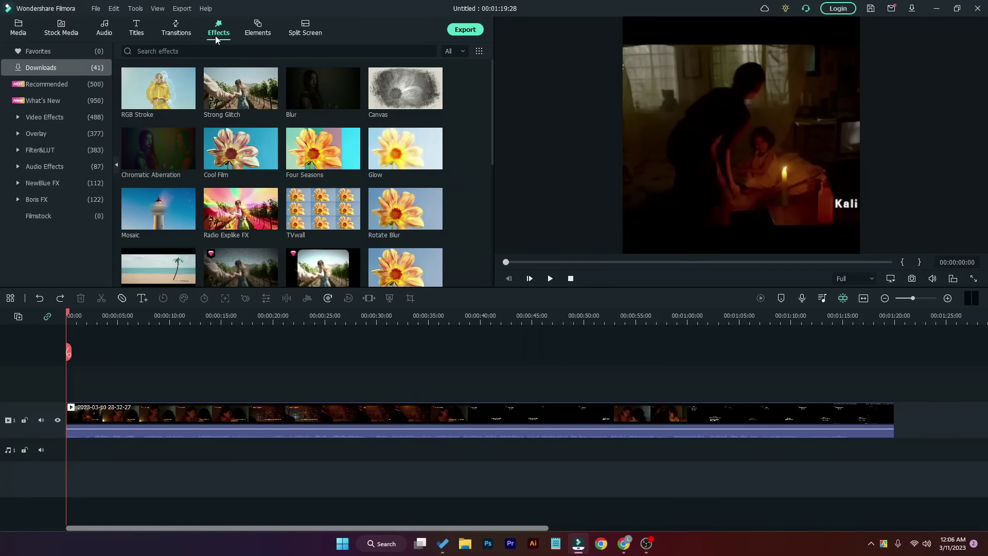
Step: Browse the downloaded effects and review the clip's basic video properties
scroll(286, 166, down, 10)
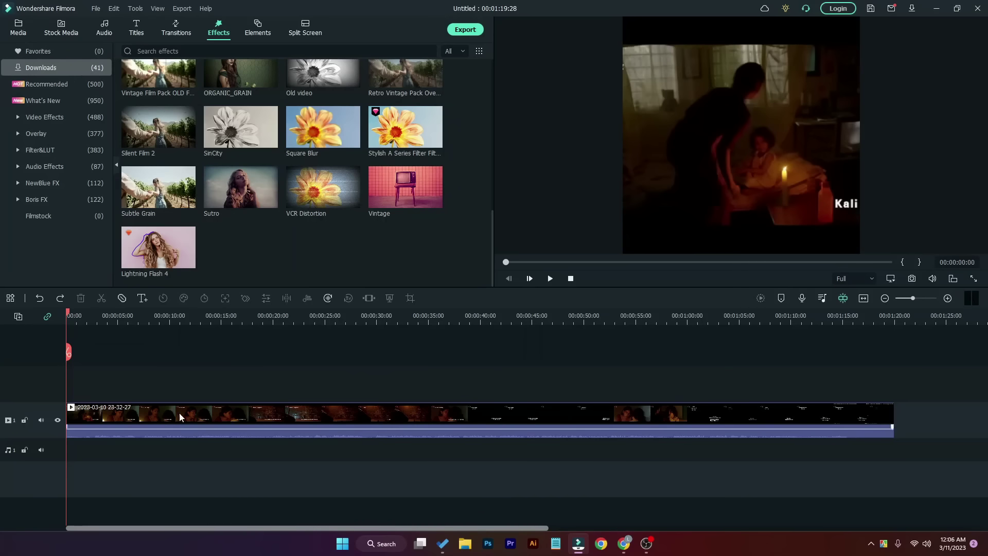
double_click(195, 409)
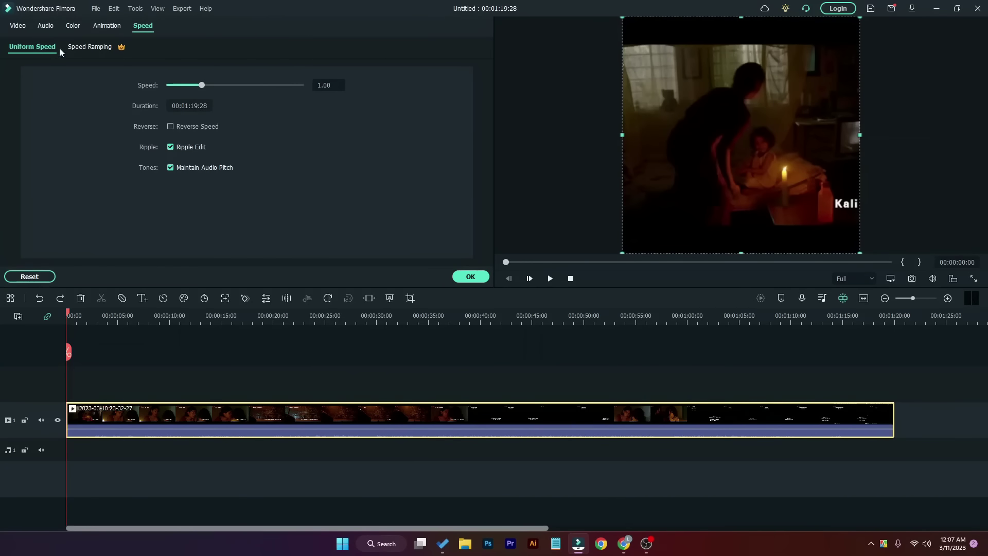
click(17, 27)
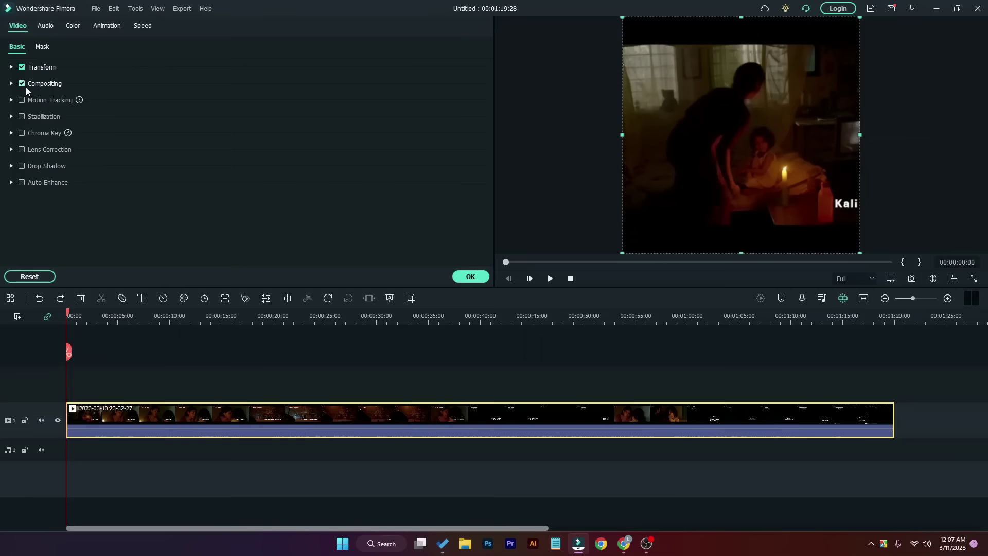
click(470, 276)
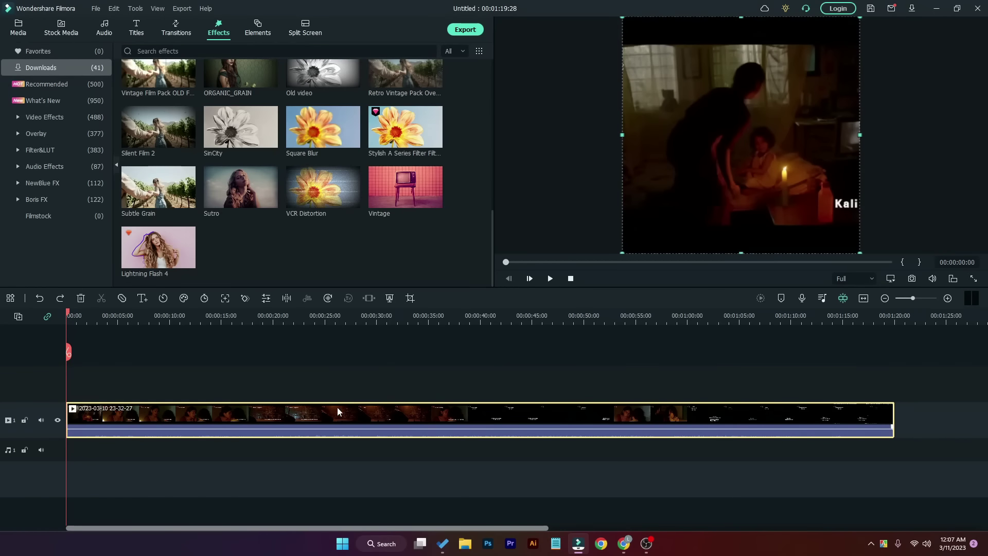
Step: Flip the clip horizontally in its transform settings and apply the change
double_click(331, 414)
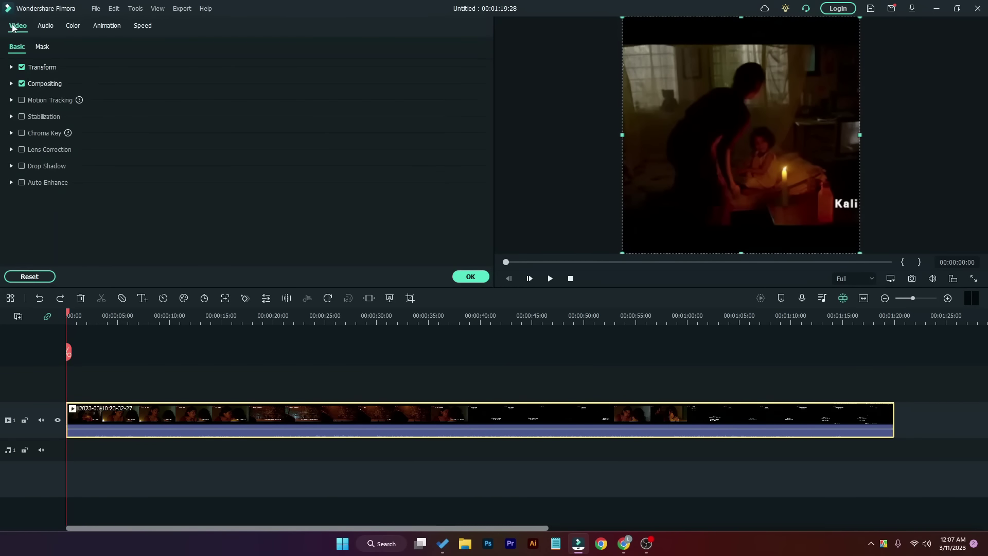
click(11, 67)
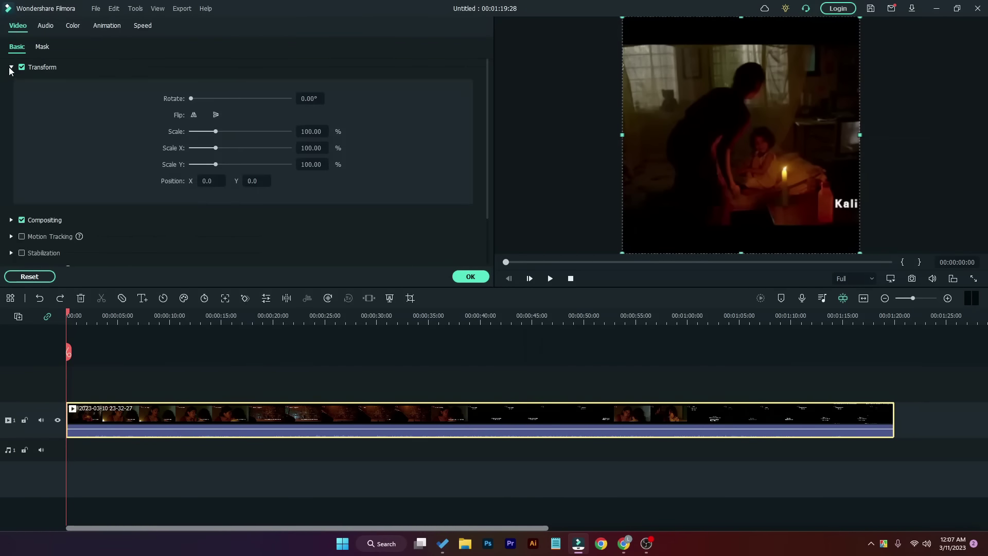
click(194, 115)
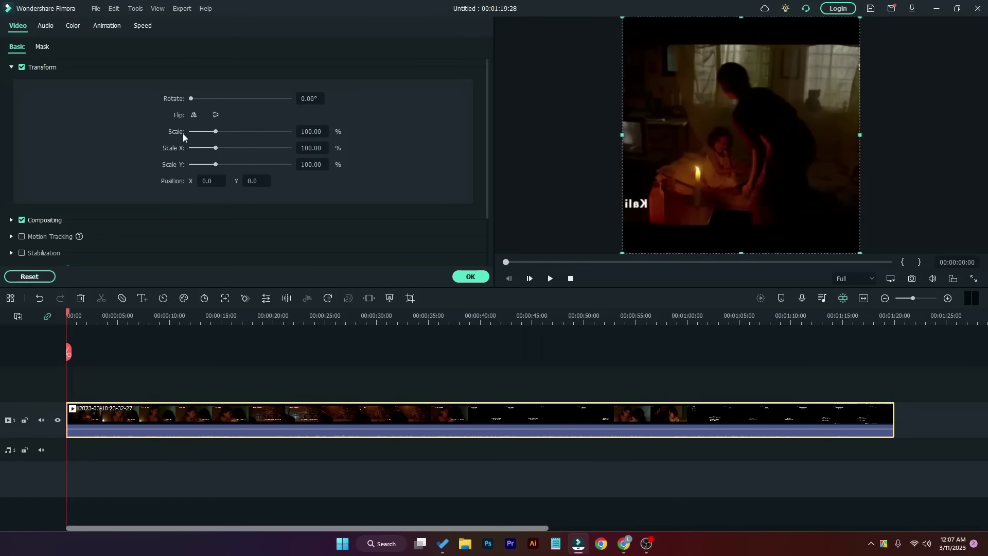
click(465, 278)
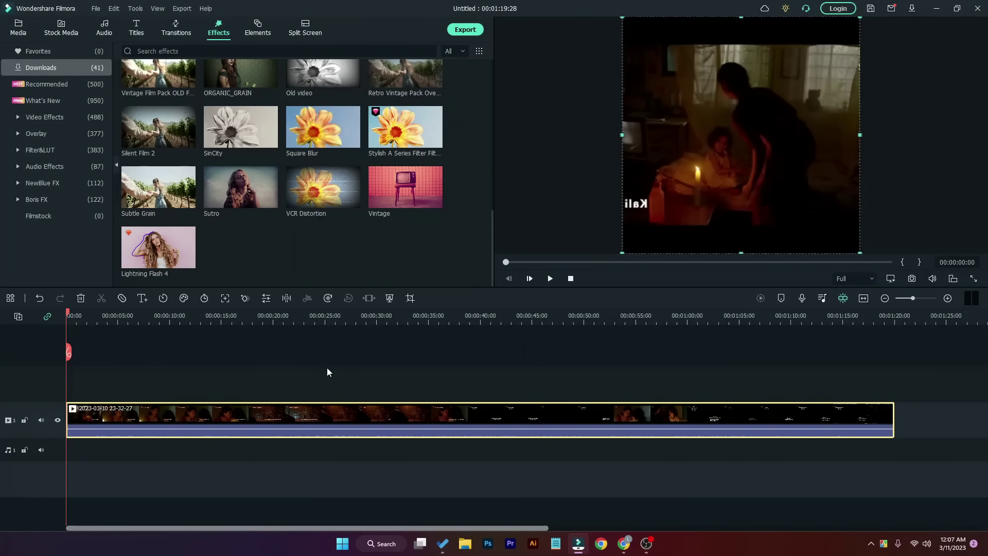
Step: Split the clip at about 36 seconds and again at about 42 seconds to isolate a short middle segment
double_click(242, 407)
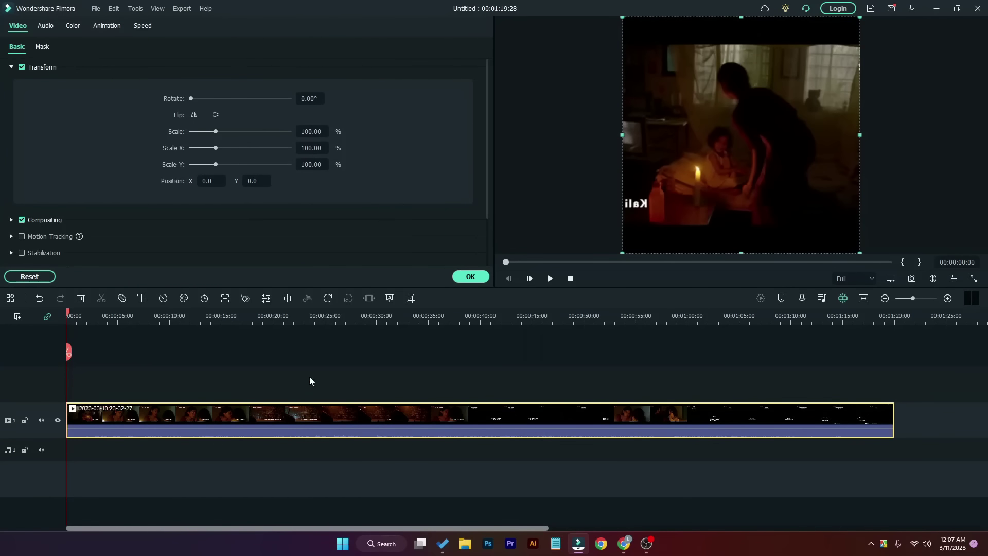
click(435, 317)
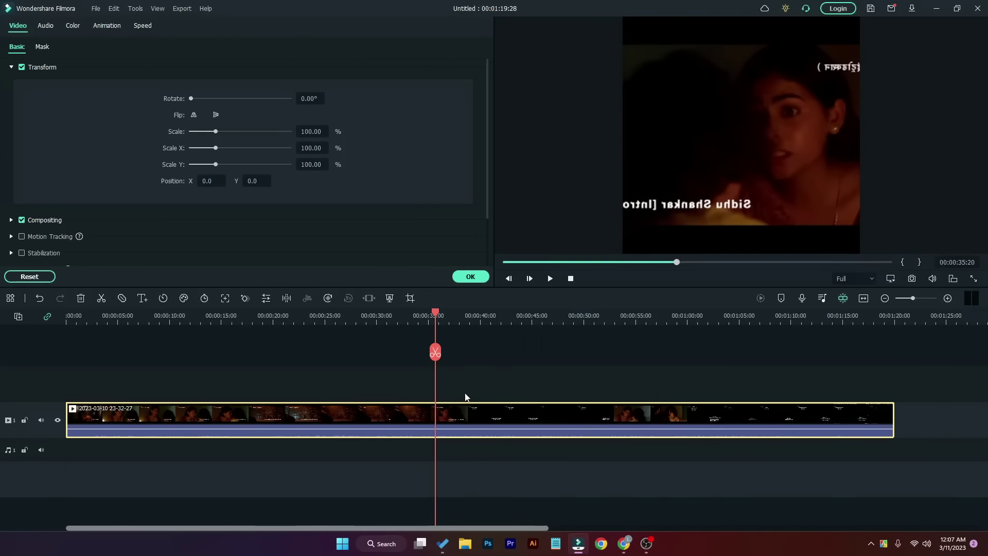
click(498, 316)
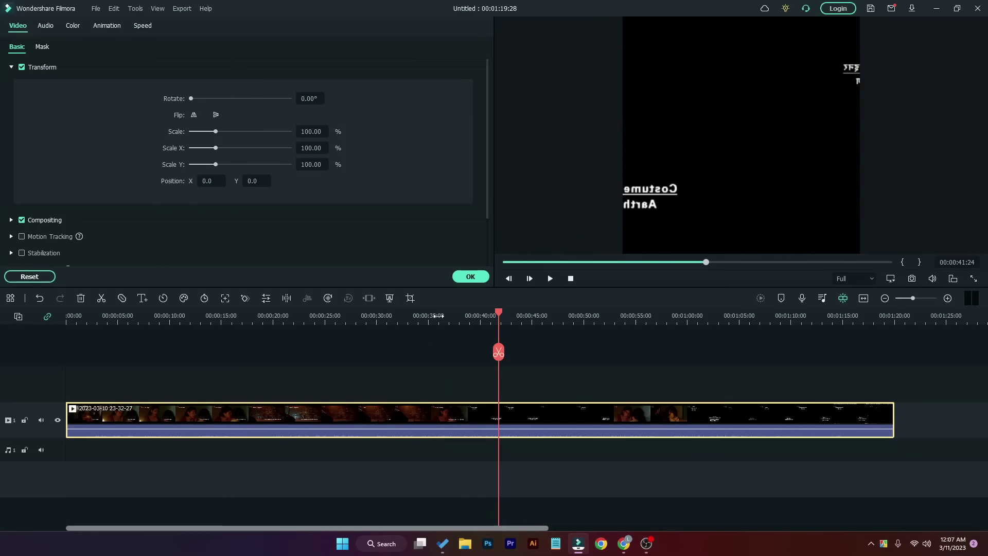
click(437, 316)
click(437, 351)
click(500, 337)
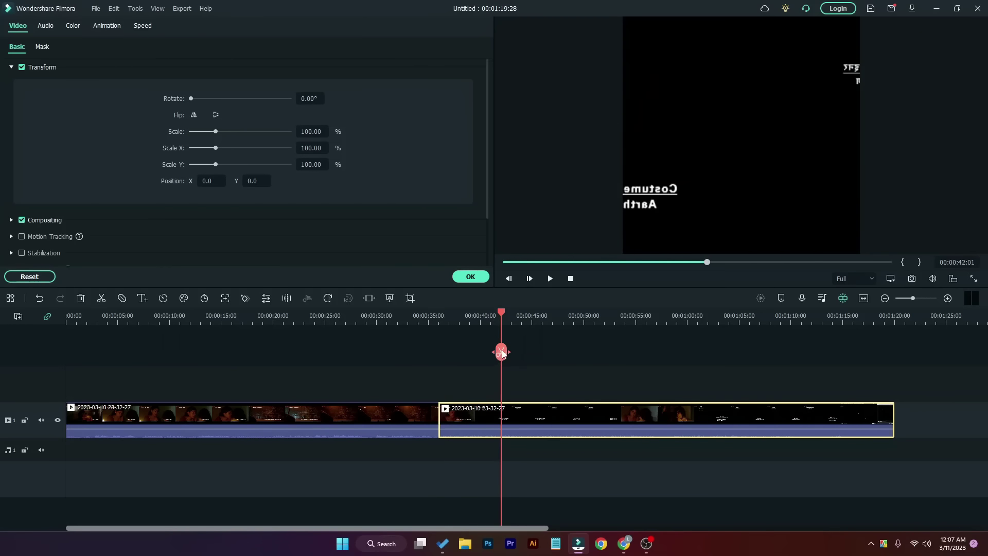
click(502, 352)
Step: Mute the short middle segment between the two cuts
click(474, 412)
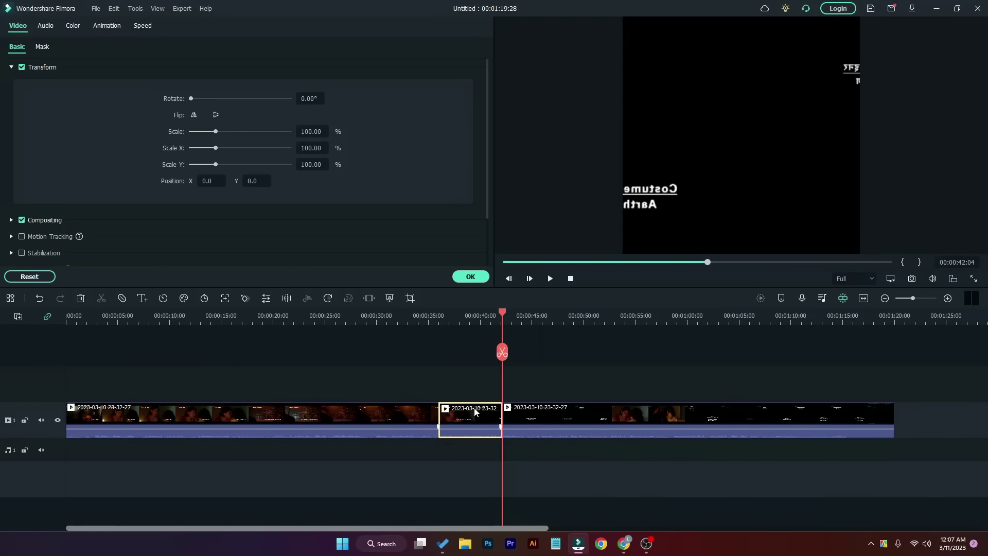
right_click(472, 412)
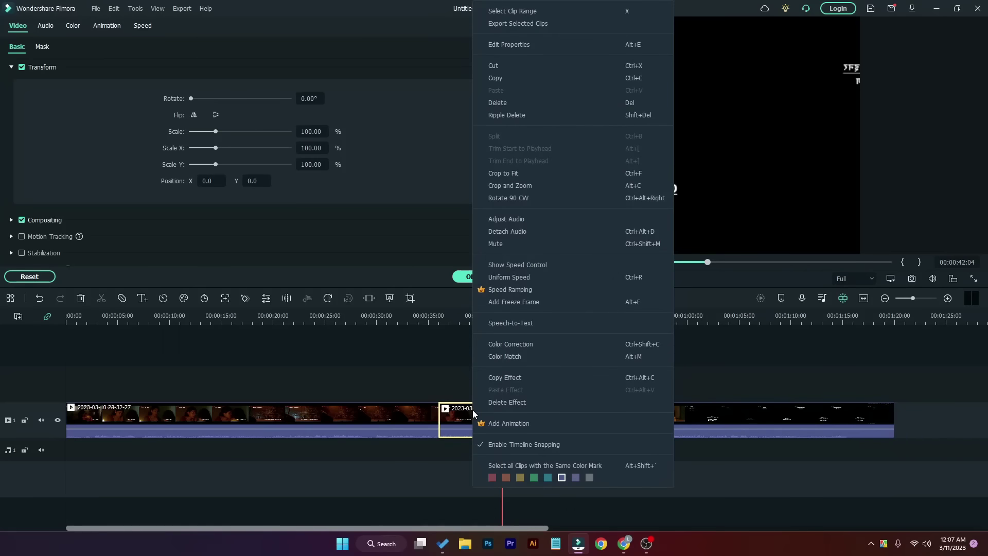
click(513, 243)
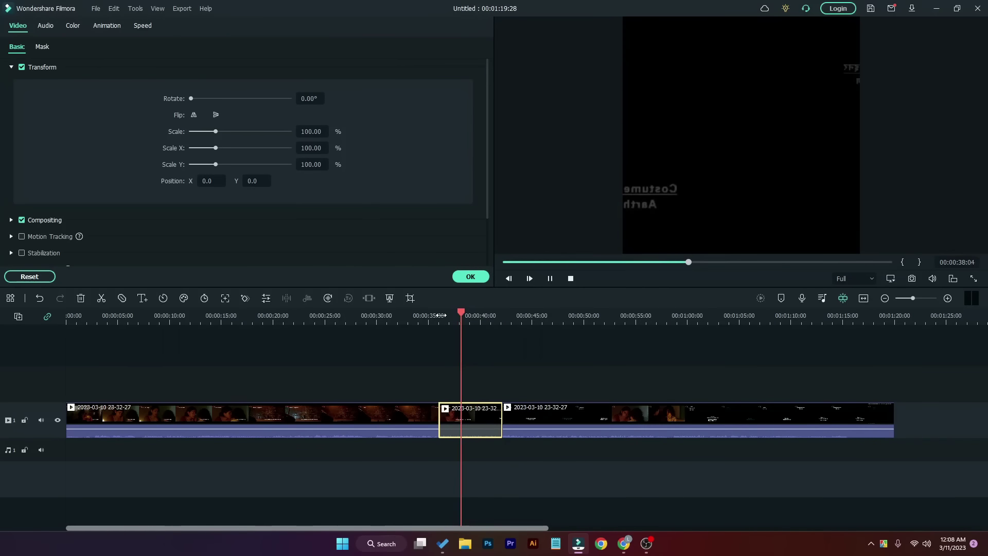
Step: Play back the transition into the muted middle segment, stop playback and close the clip properties
click(424, 316)
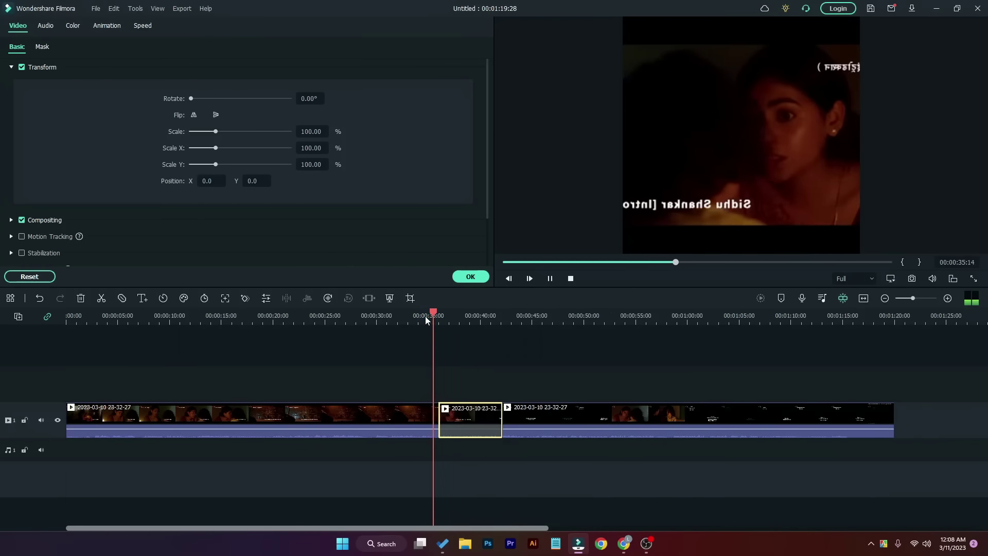
click(554, 280)
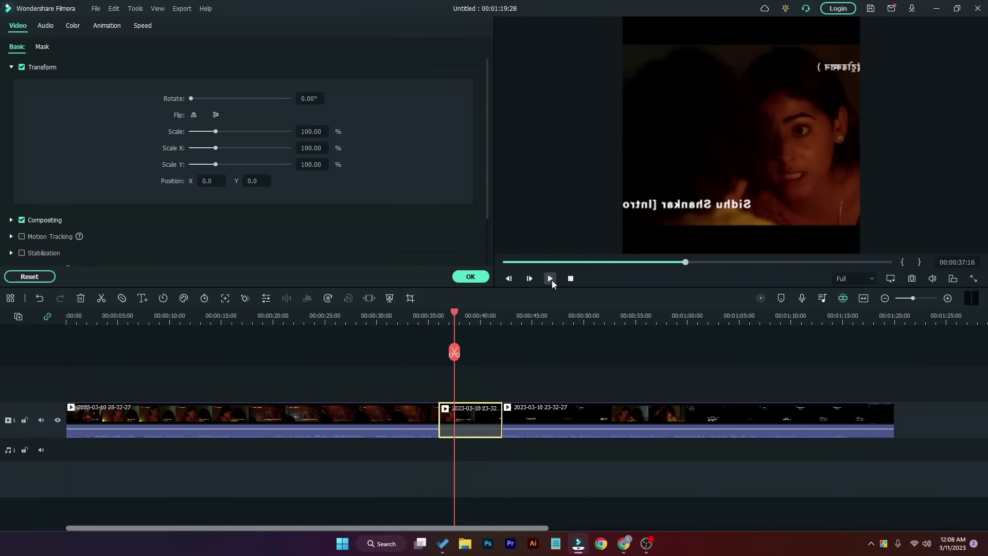
click(470, 276)
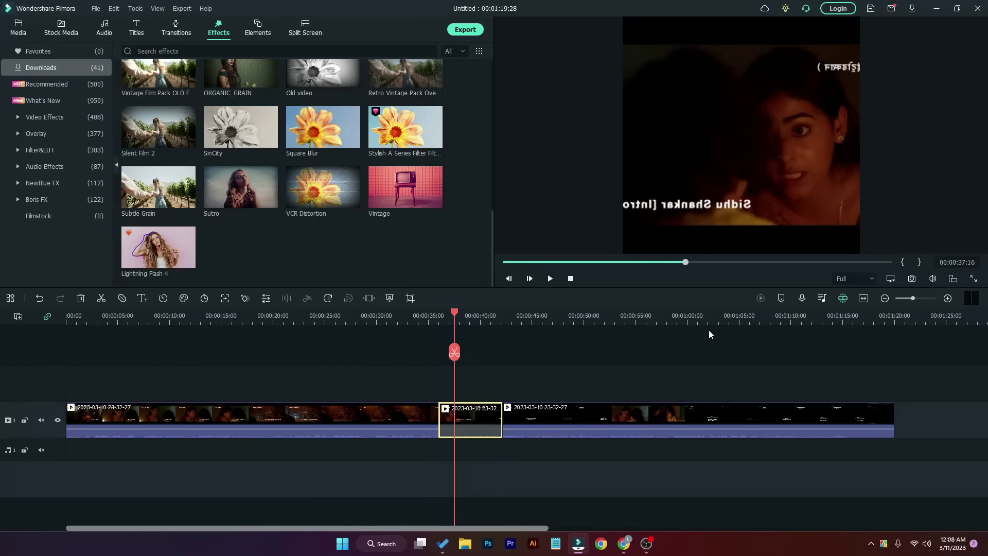
Step: Deselect the clip, review the local MP4 export settings and close them without exporting
click(336, 355)
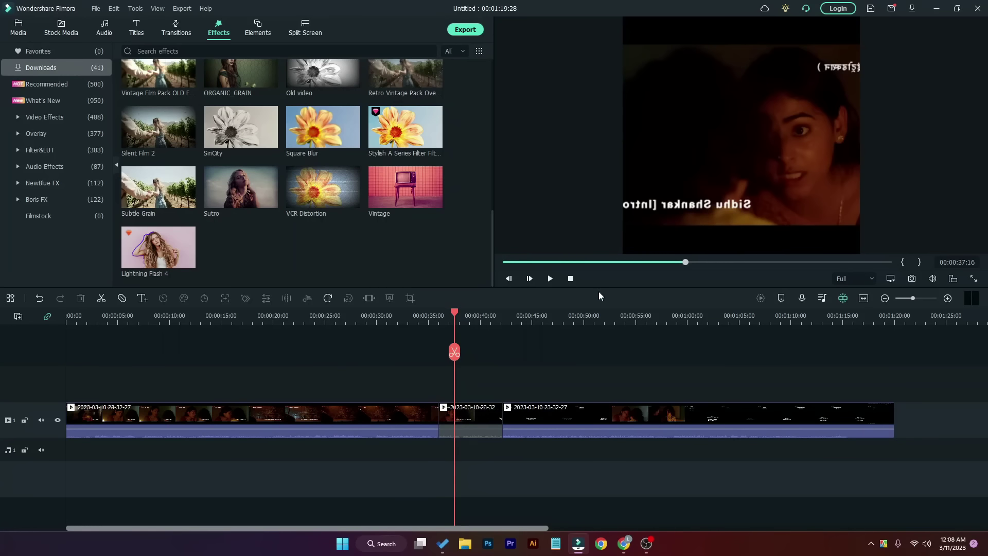
click(462, 30)
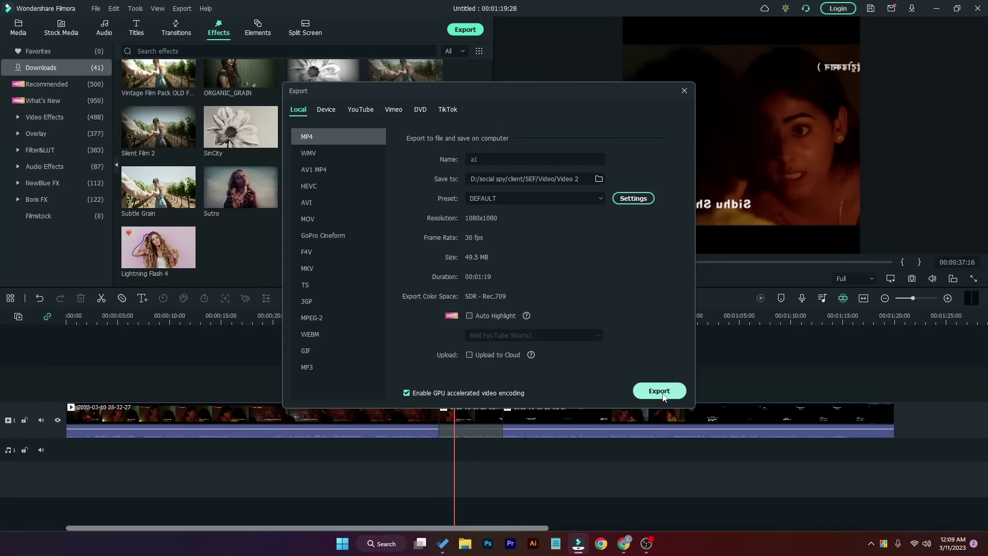
click(682, 92)
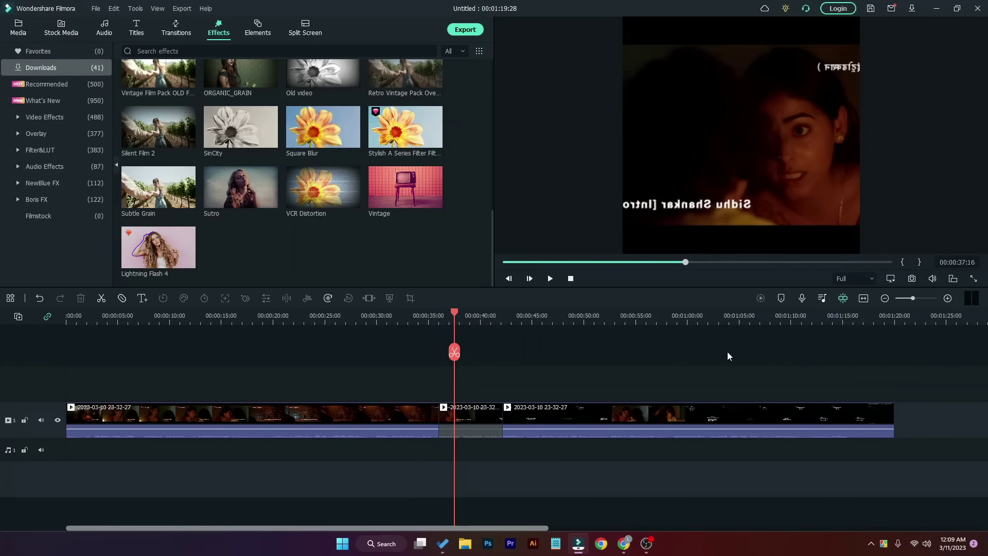
Step: Switch to the Google Slides presentation in Chrome and add a new title-and-text slide after slide 6
click(624, 543)
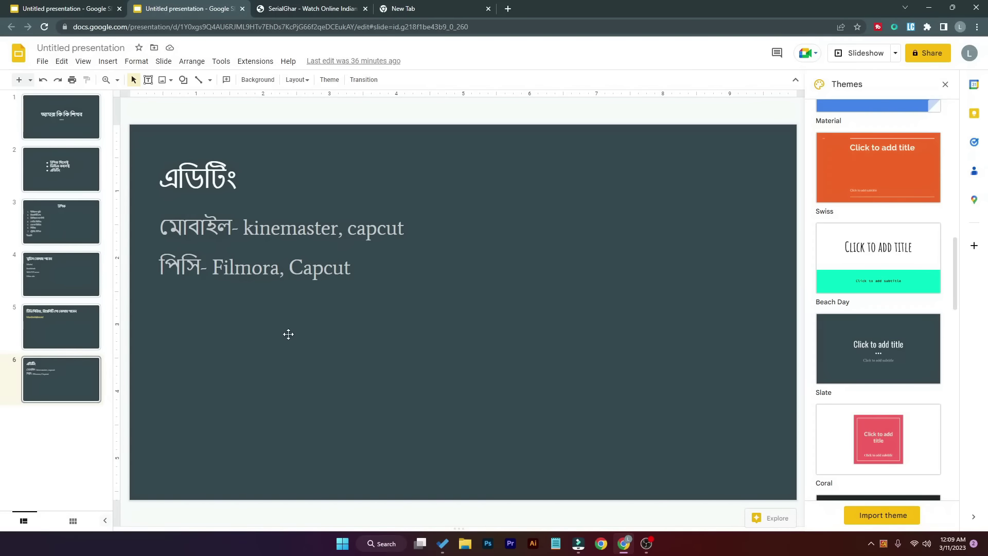
click(19, 79)
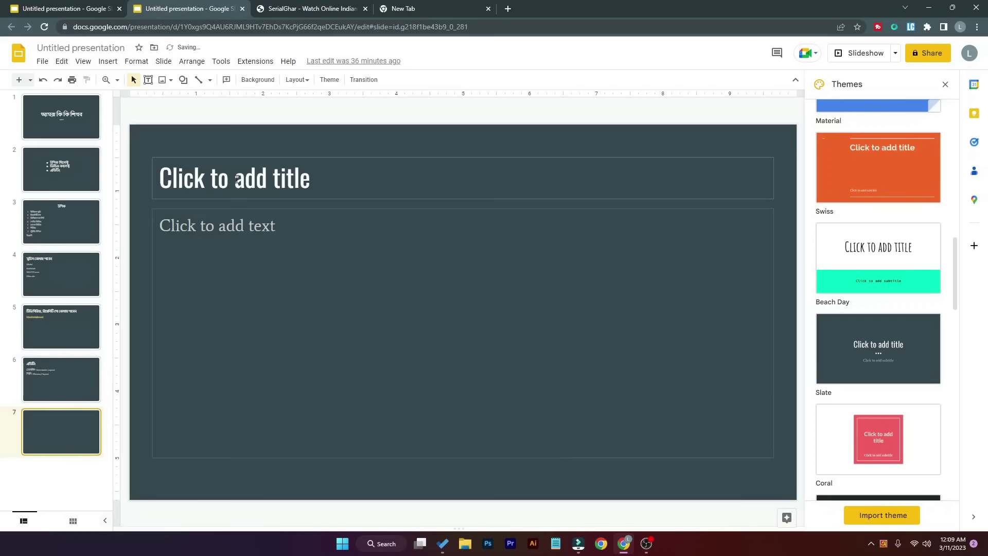